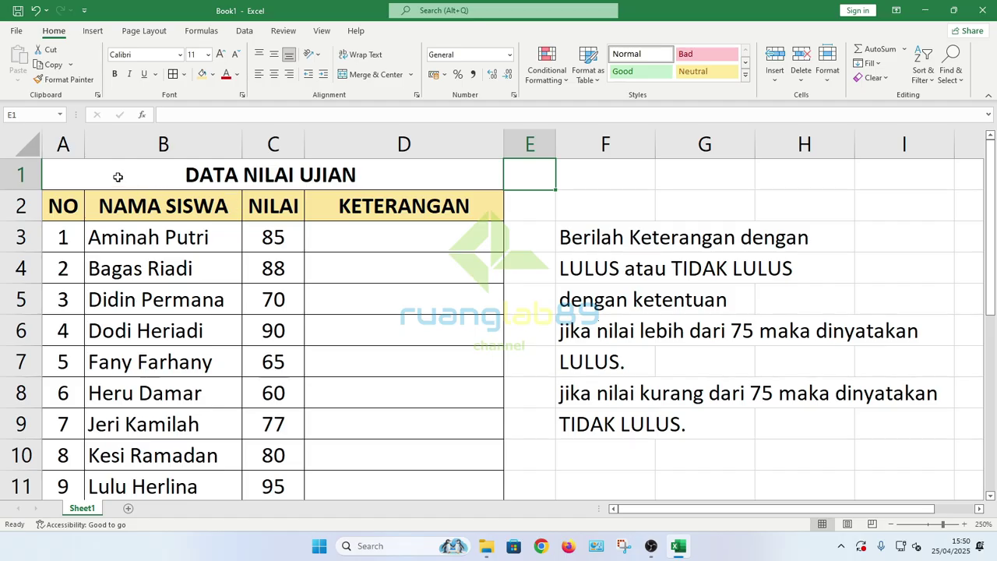
- Review the exam score table, checking the NILAI scores and the empty KETERANGAN cells against the pass criteria notes beside it
left_click_drag(118, 177, 514, 442)
scroll(366, 432, "up", 1)
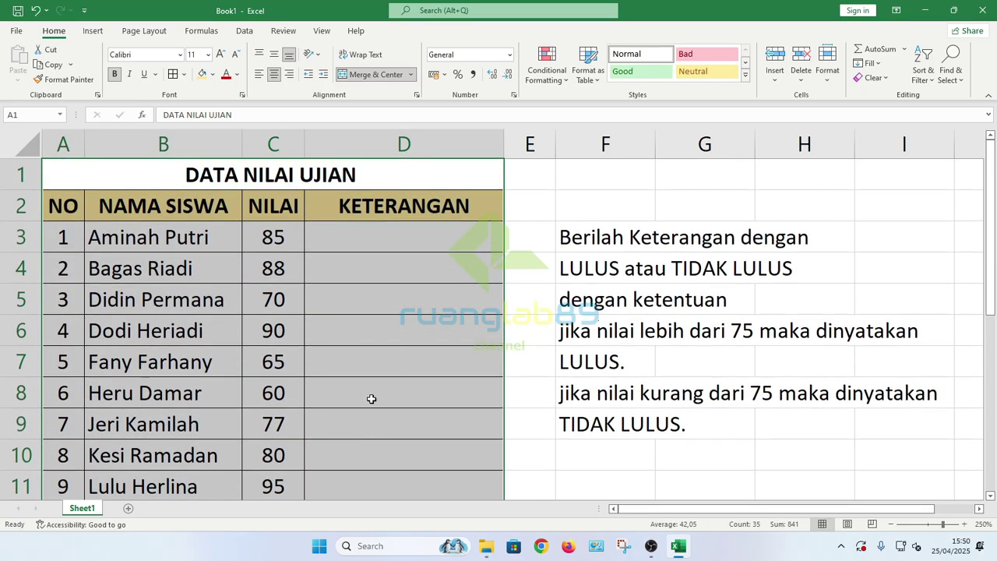
left_click(372, 399)
left_click(278, 246)
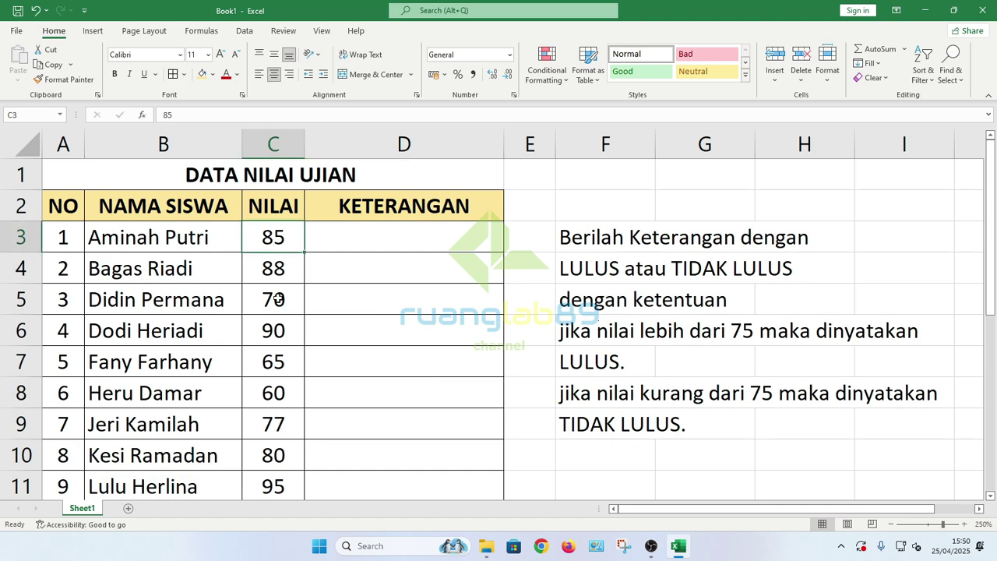
left_click(278, 299)
left_click(272, 357)
left_click(271, 392)
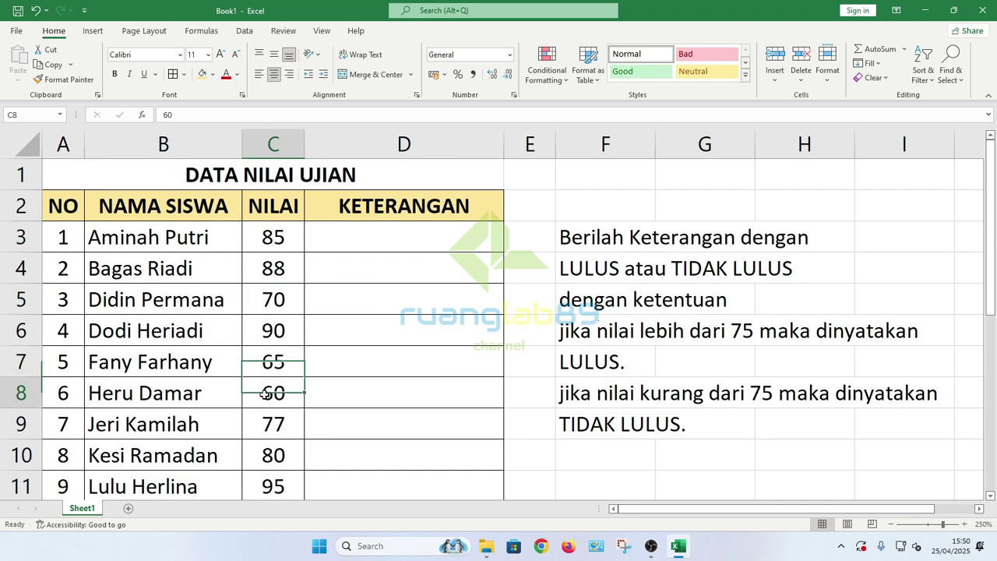
left_click(340, 246)
left_click(385, 285)
left_click(394, 241)
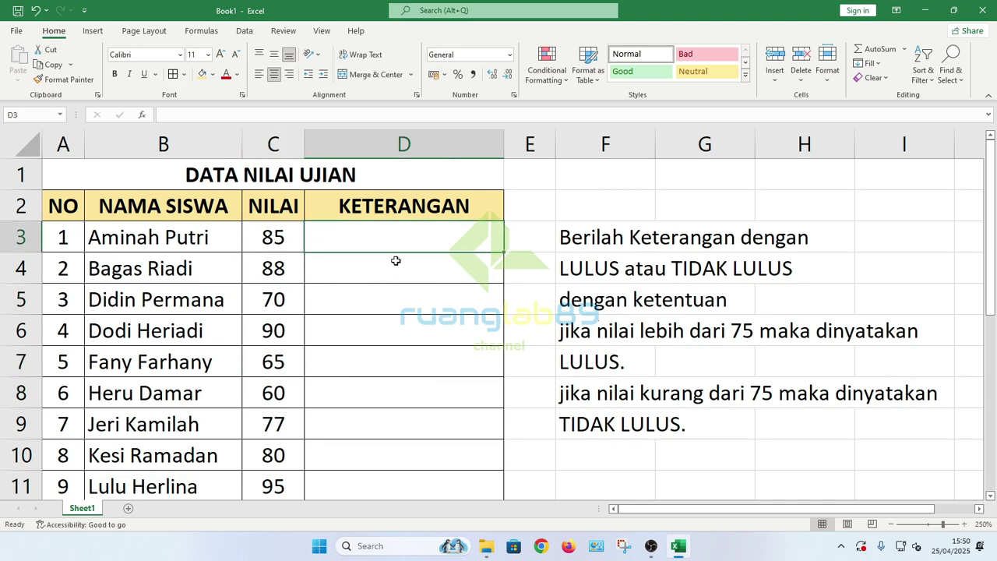
left_click(395, 273)
left_click(395, 291)
left_click(393, 322)
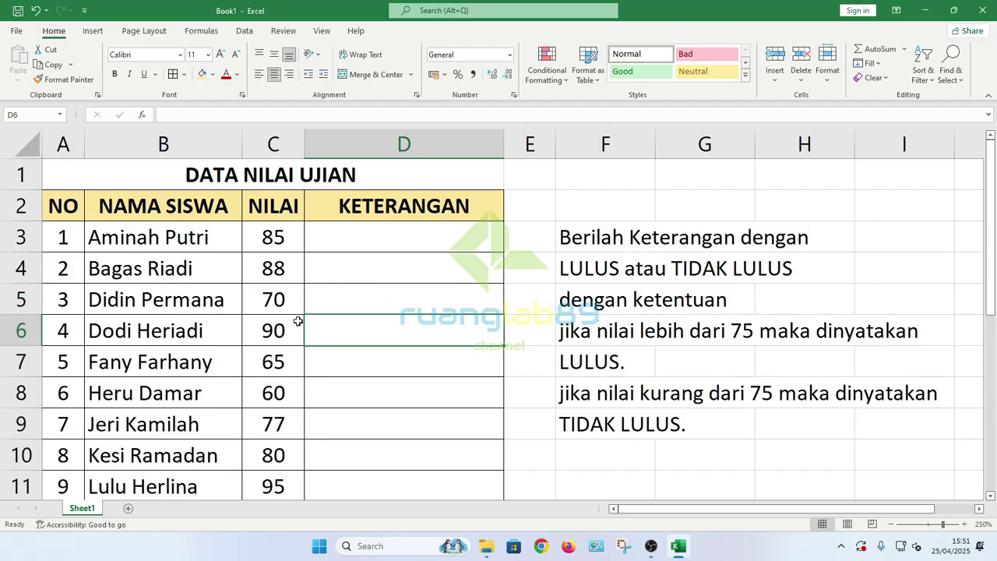
left_click(356, 245)
left_click(359, 264)
left_click(363, 309)
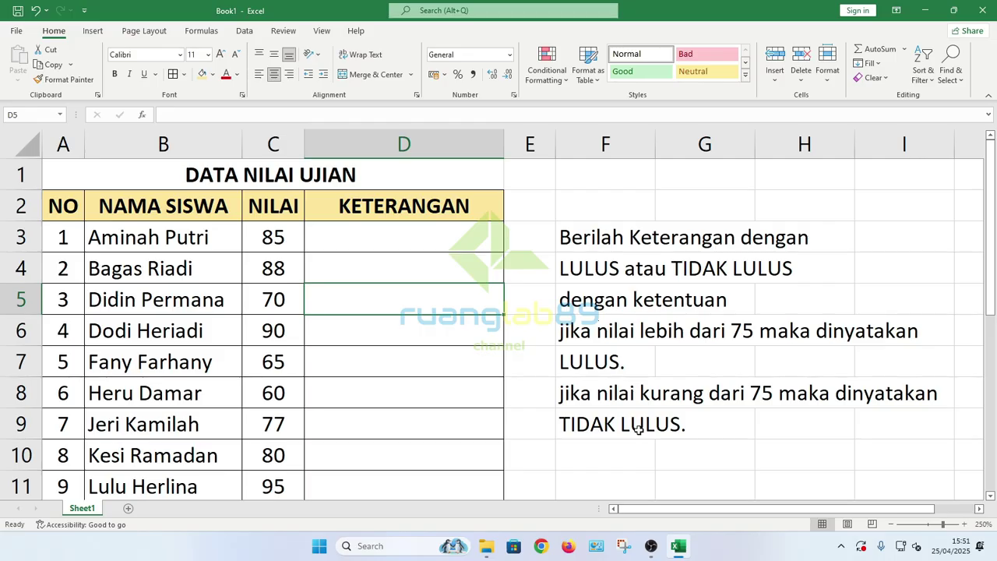
- Enter the formula =IF(C3>75;"LULUS";"TIDAK LULUS") in cell D3, the first student's KETERANGAN cell
left_click(415, 246)
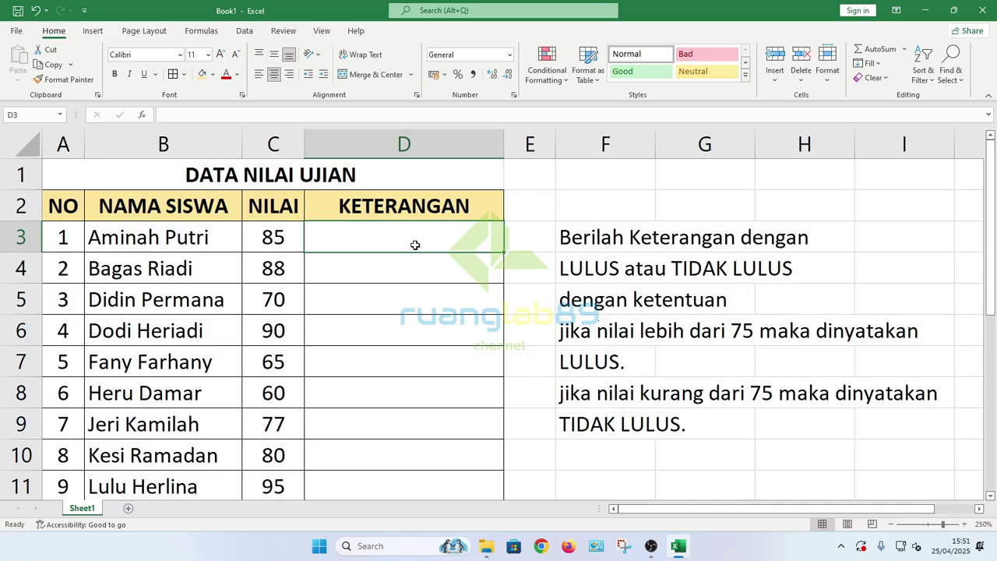
type("=")
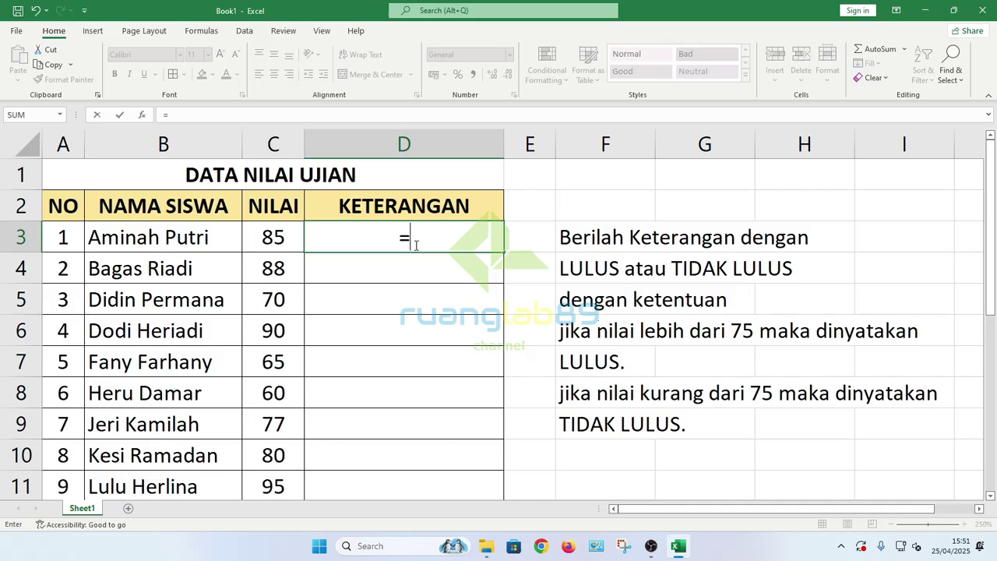
type("if")
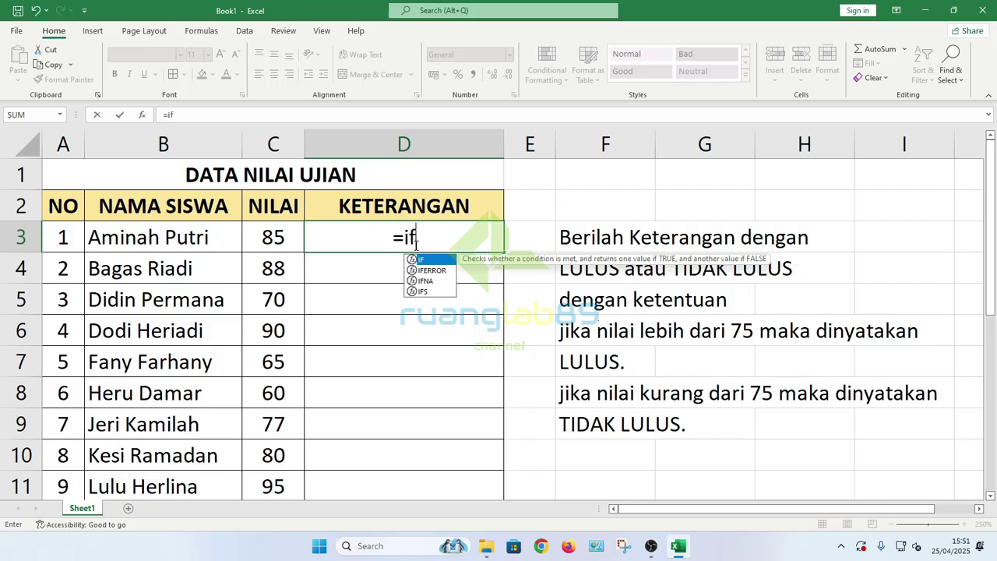
key("Tab")
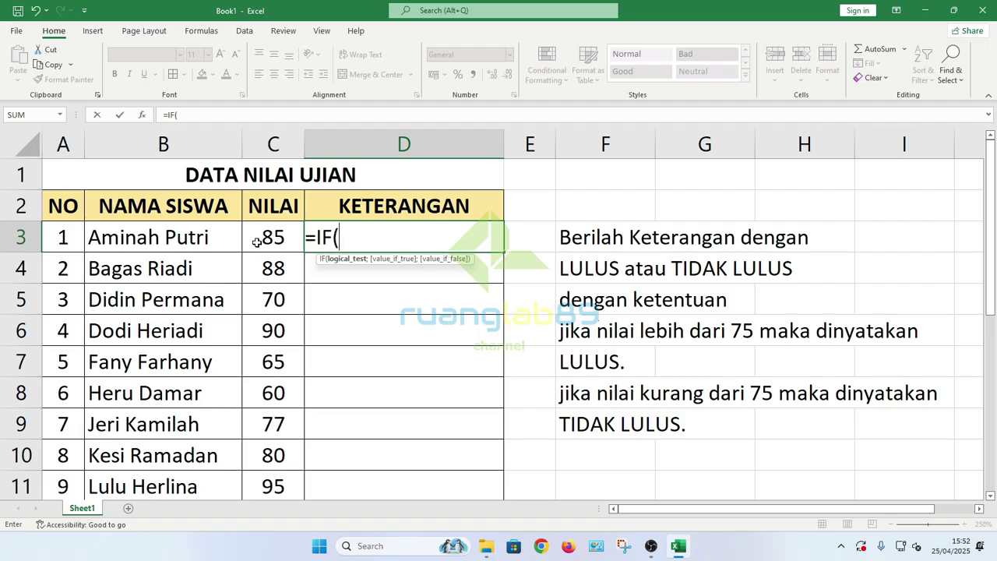
type("C")
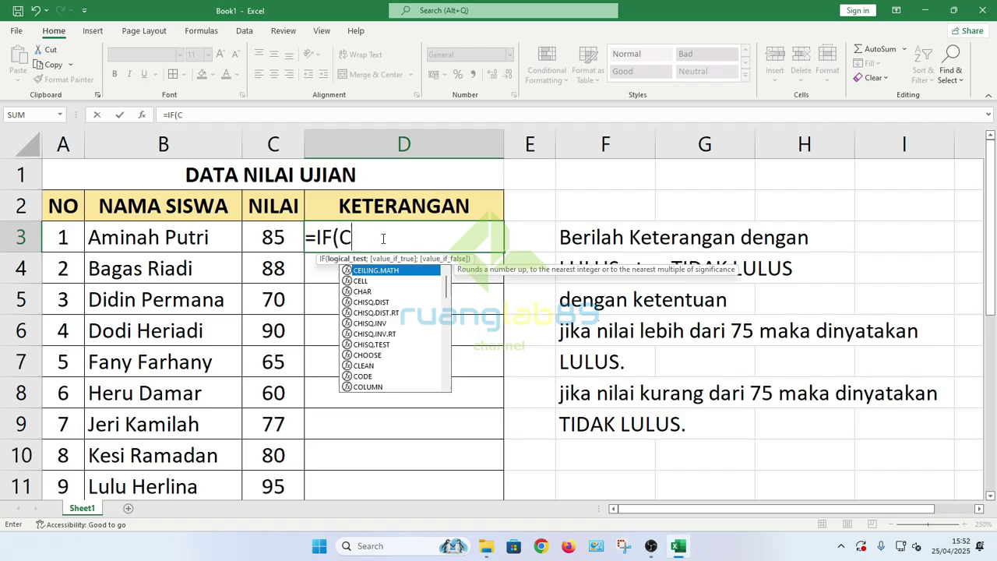
type("3")
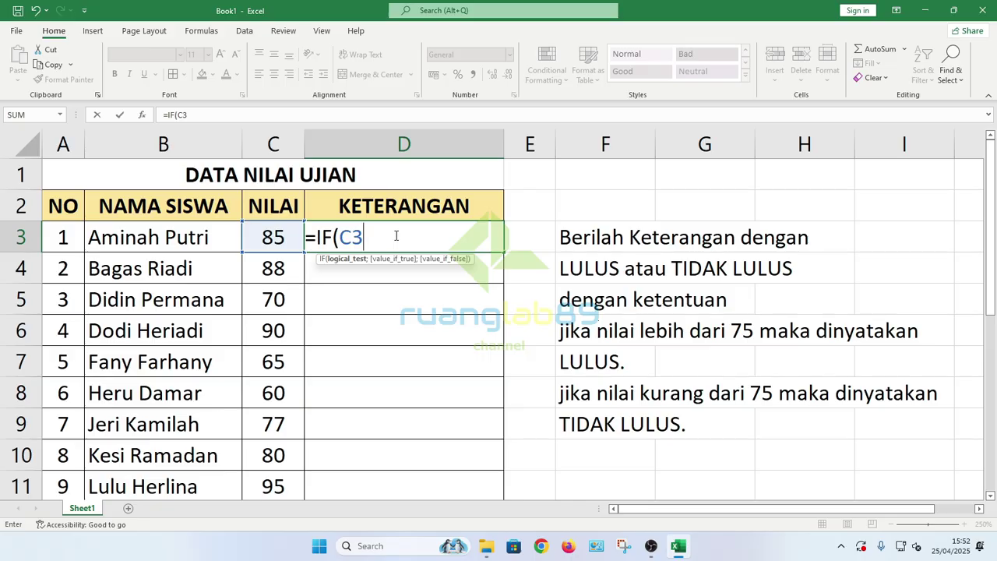
type(">75")
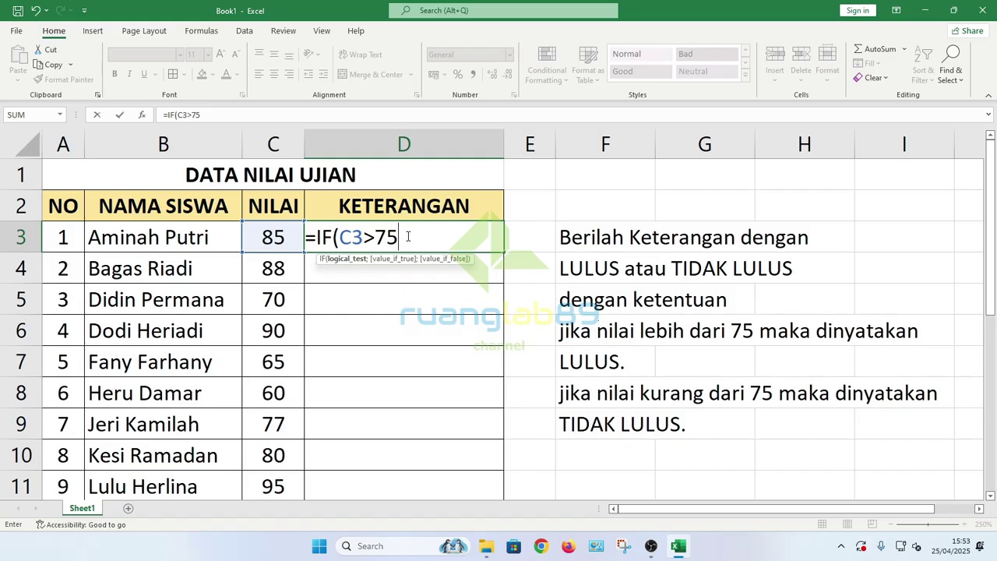
type(";")
type("\"LULUS")
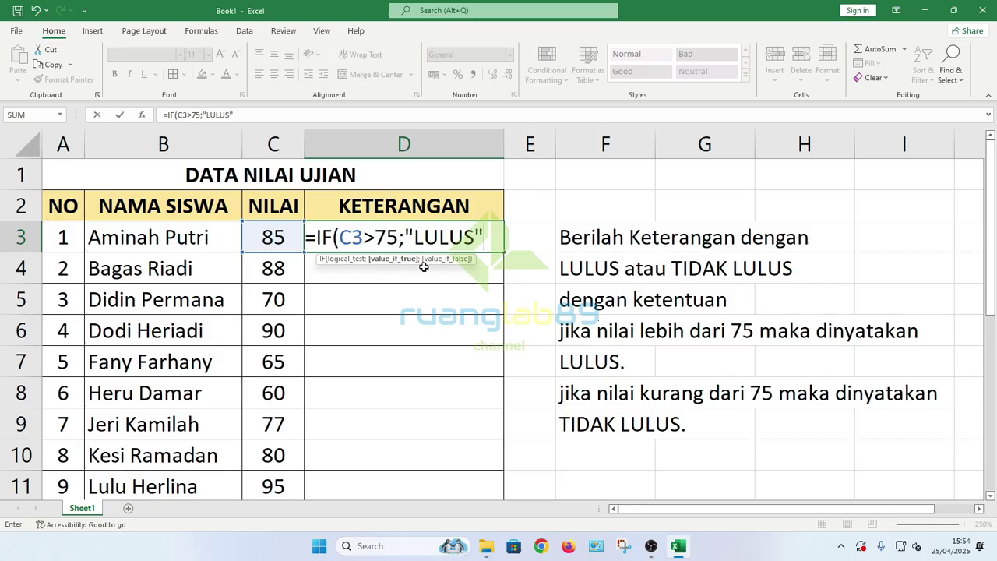
type(";")
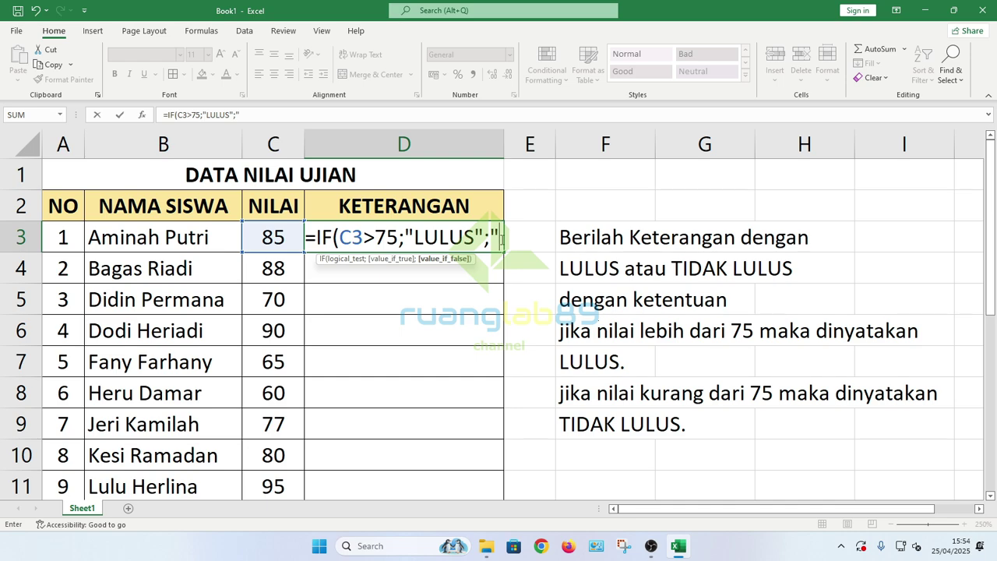
type("\"TIDAK")
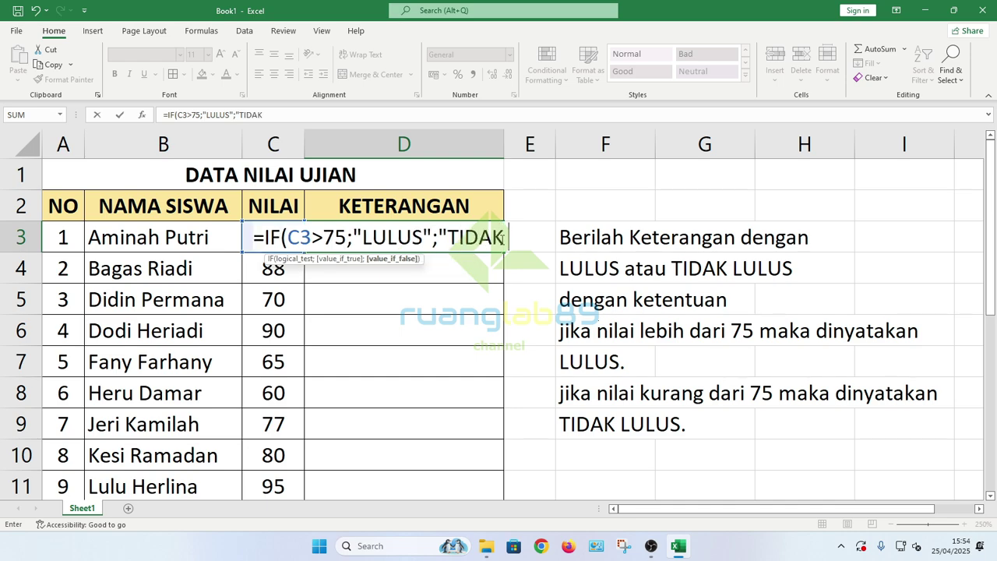
type(" LULUS")
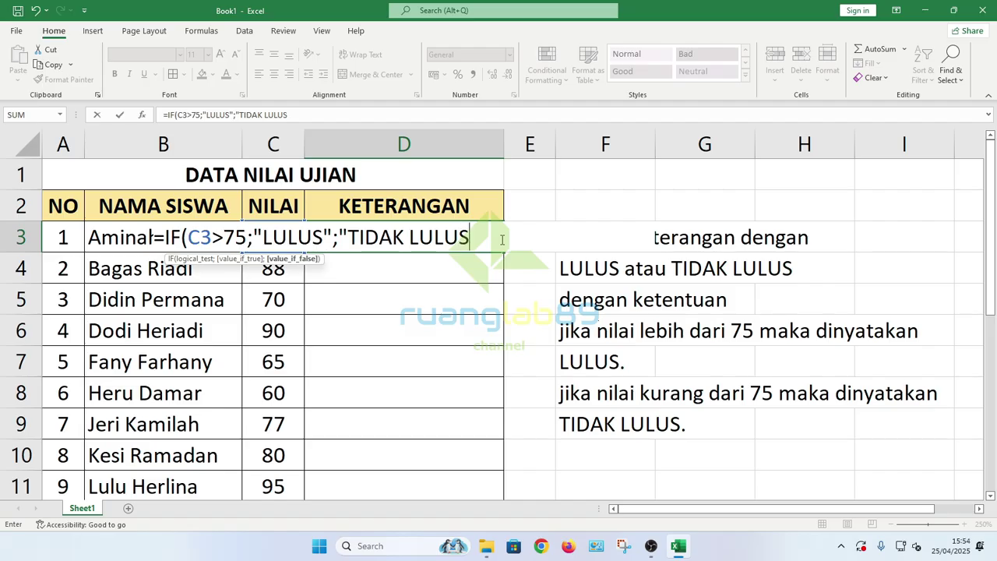
type("\")")
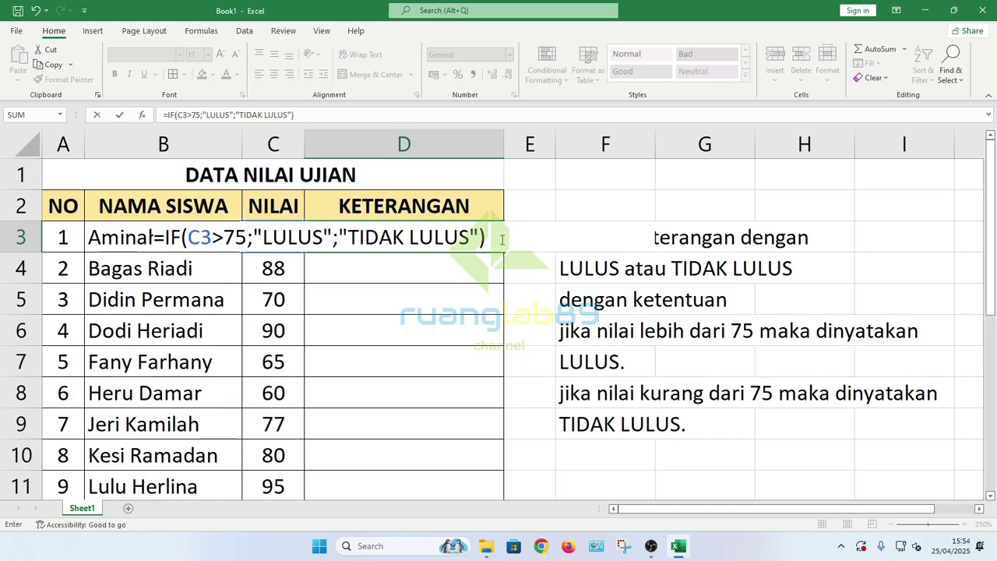
key("Return")
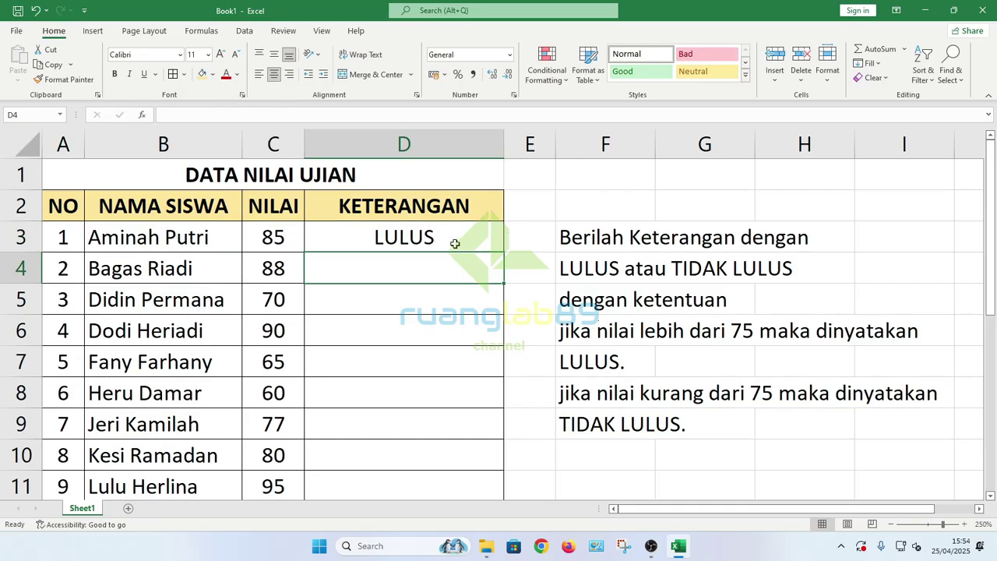
- Fill the IF formula from D3 down the KETERANGAN column through D12 for all remaining students
left_click(454, 242)
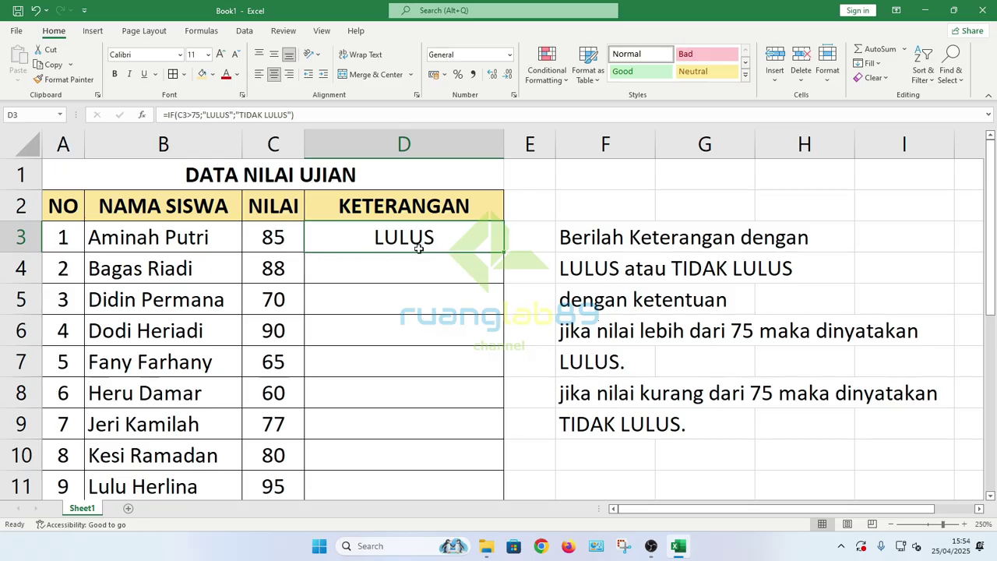
left_click_drag(504, 253, 482, 427)
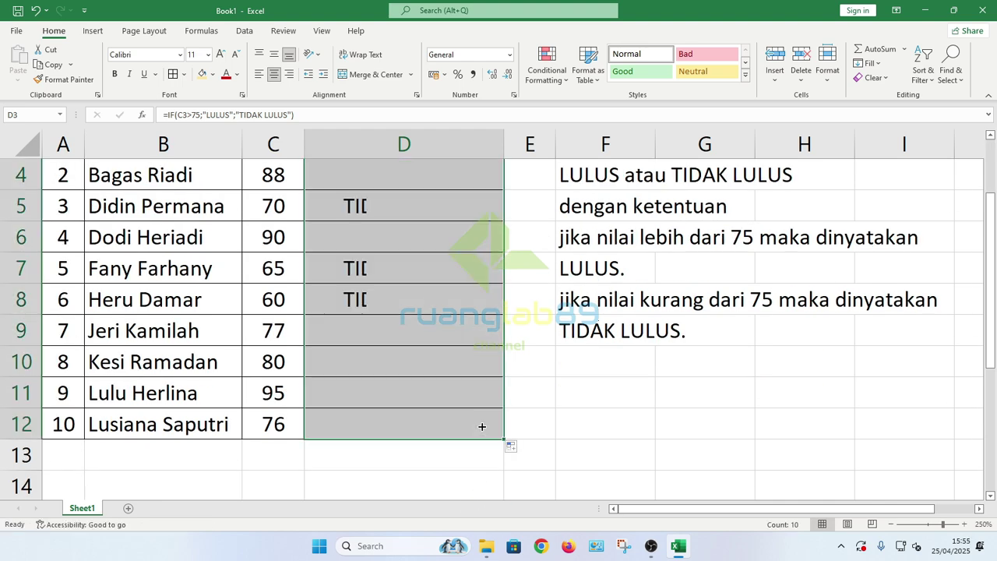
left_click(471, 371)
scroll(471, 371, "up", 1)
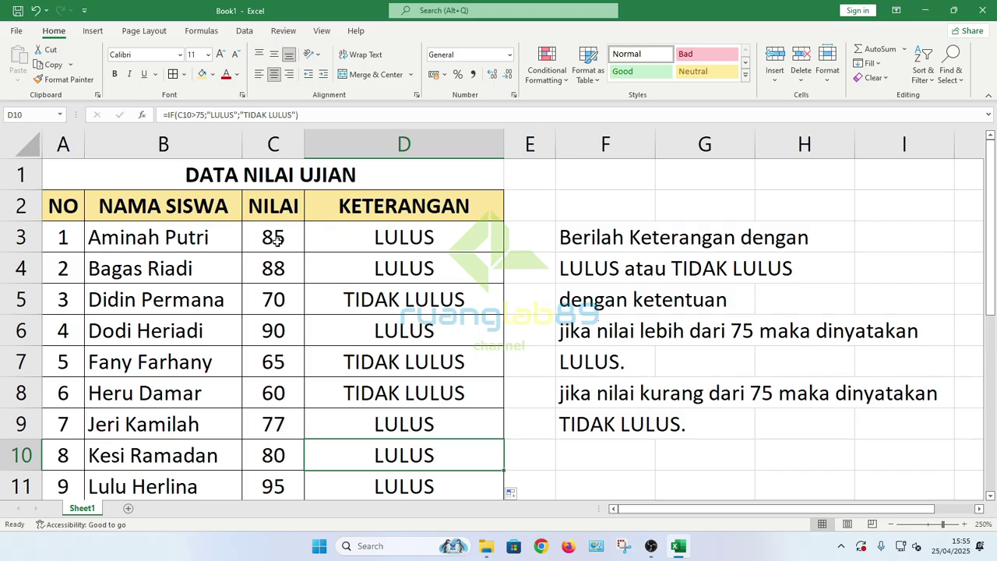
- Check the KETERANGAN results against the NILAI scores in rows 5, 7, 8 and 12 and the written pass criteria
left_click(282, 300)
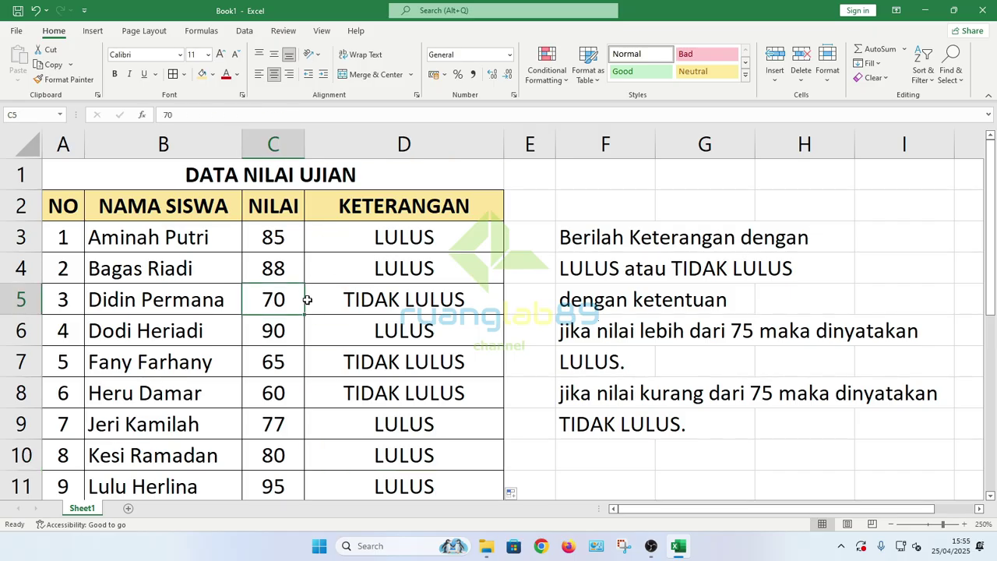
scroll(351, 296, "down", 1)
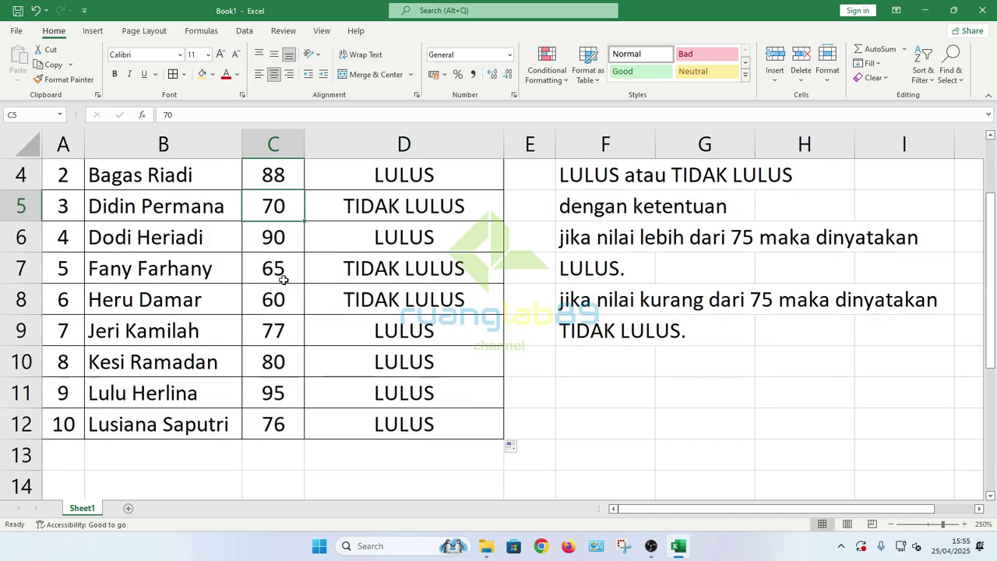
left_click(283, 276)
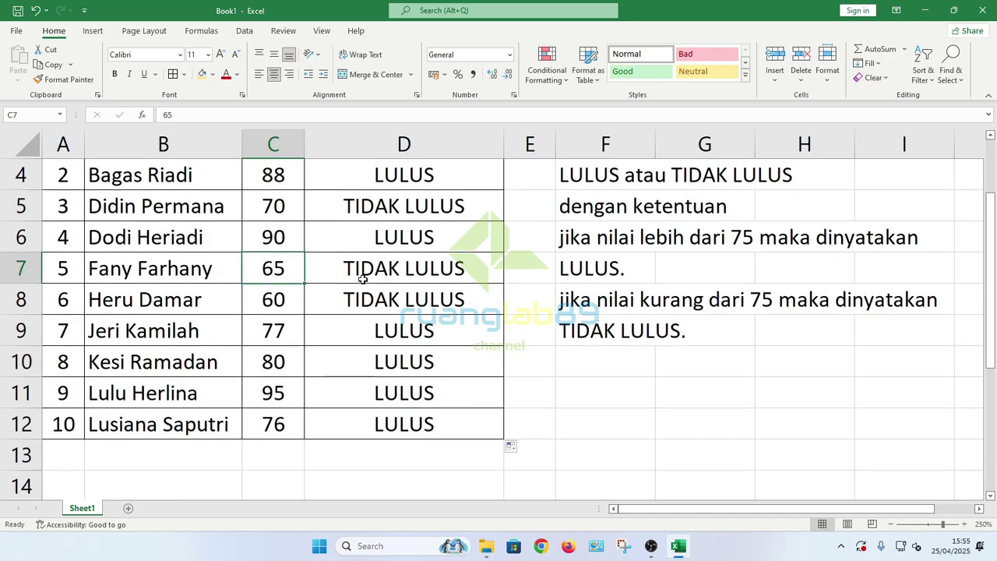
left_click(282, 301)
left_click(352, 299)
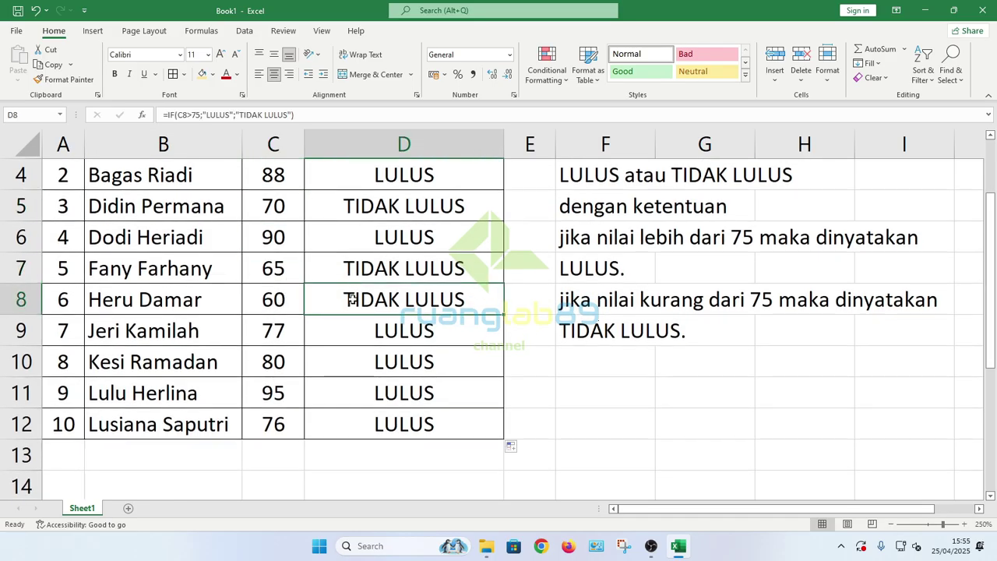
left_click(279, 427)
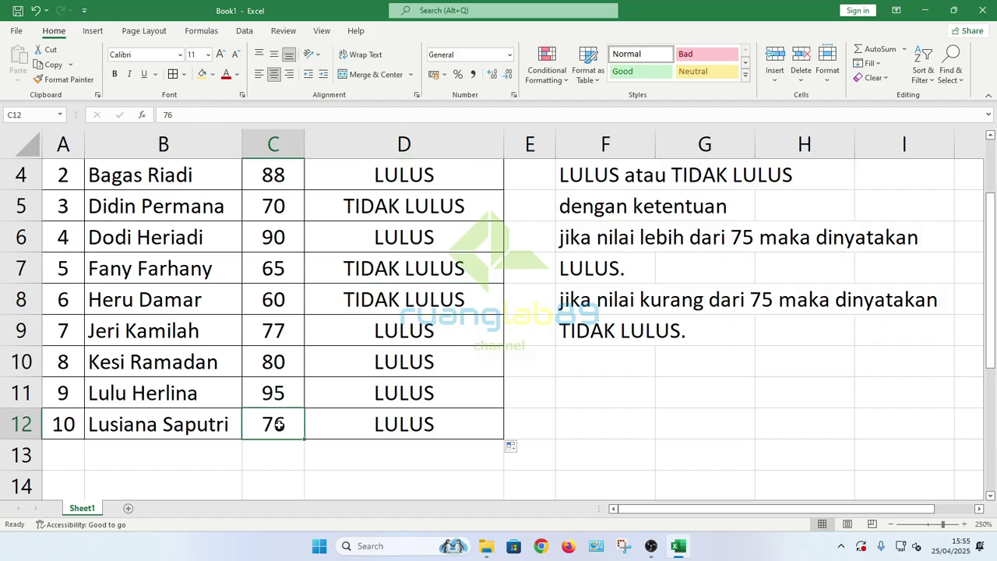
scroll(279, 425, "up", 1)
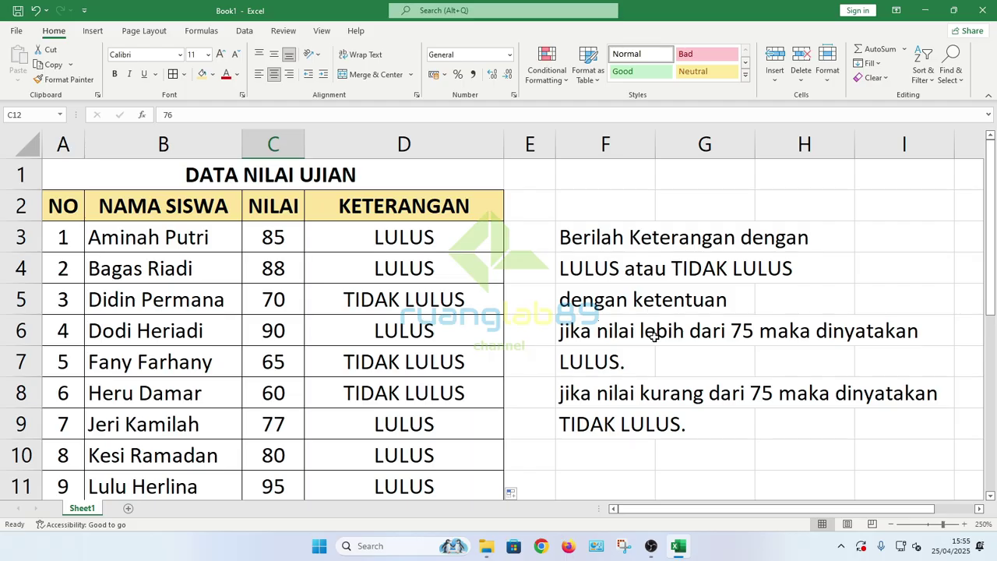
left_click(542, 339)
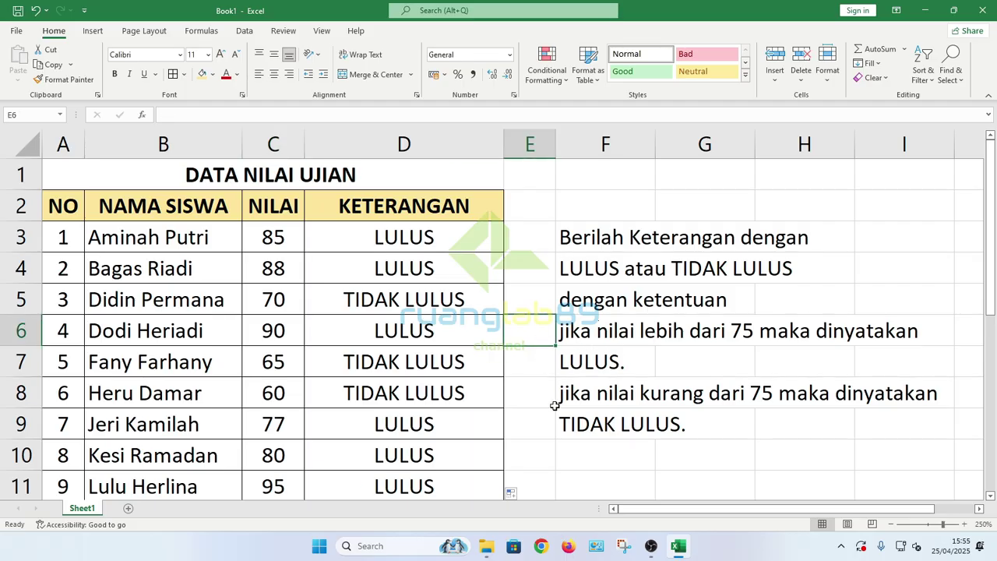
left_click(604, 458)
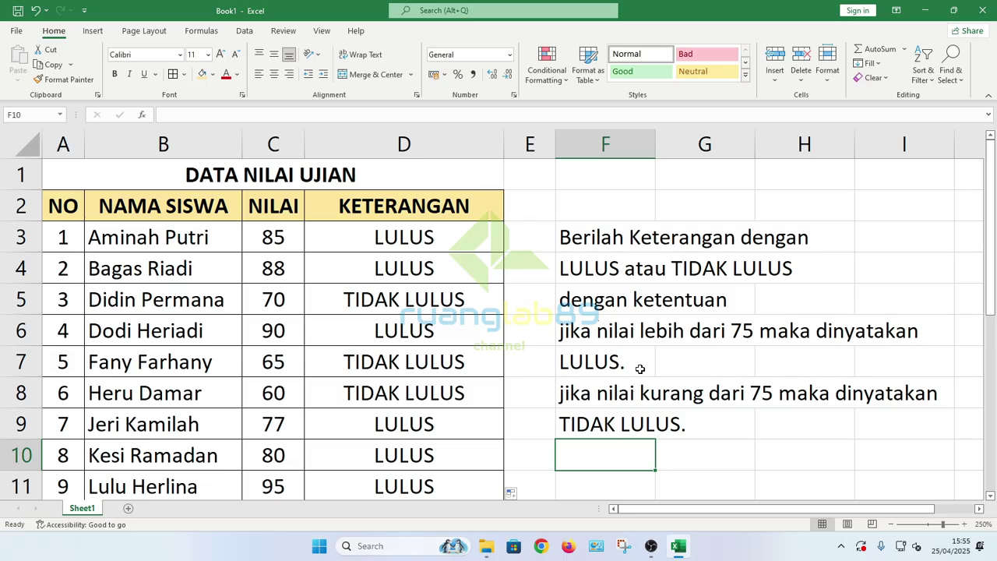